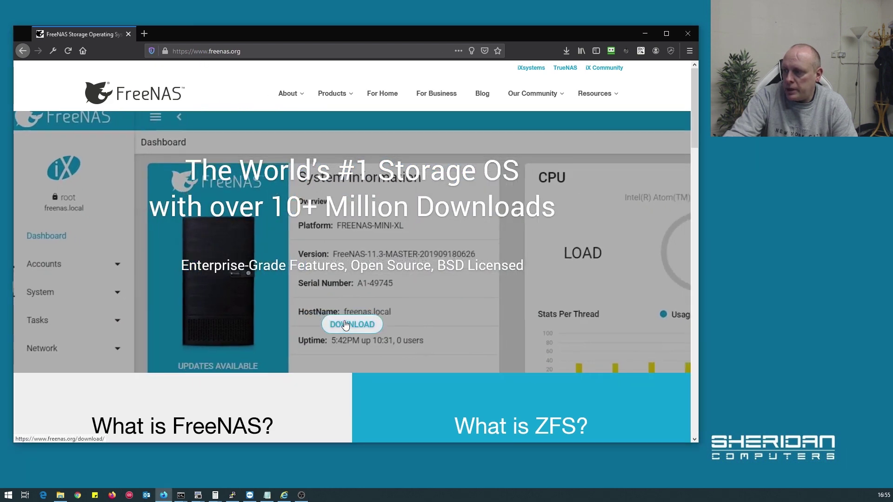
Reach the freenas.org download page listing 11.2-U7 and 11.3-RC2, declining the newsletter signup
click(345, 325)
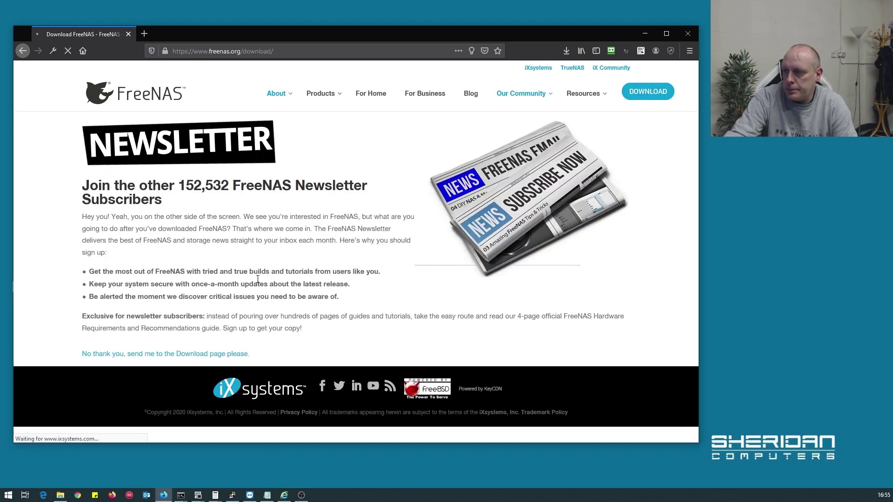
scroll(232, 326, down, 5)
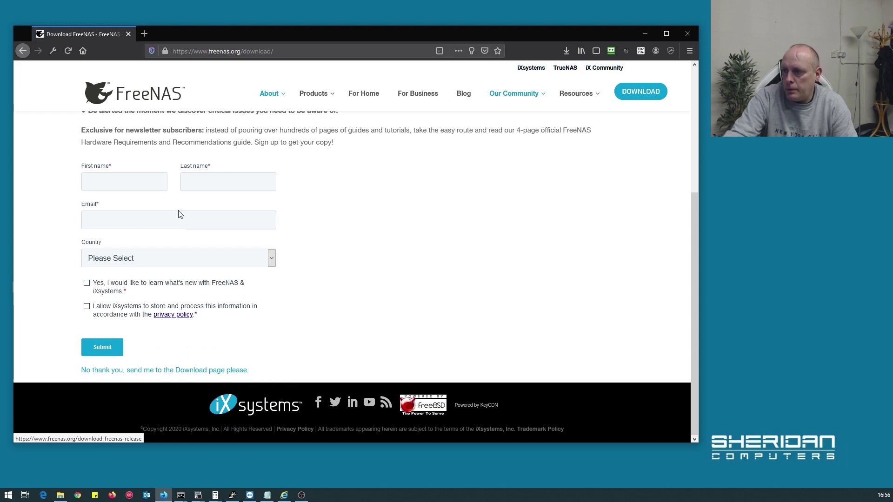
scroll(205, 381, up, 3)
scroll(186, 379, down, 3)
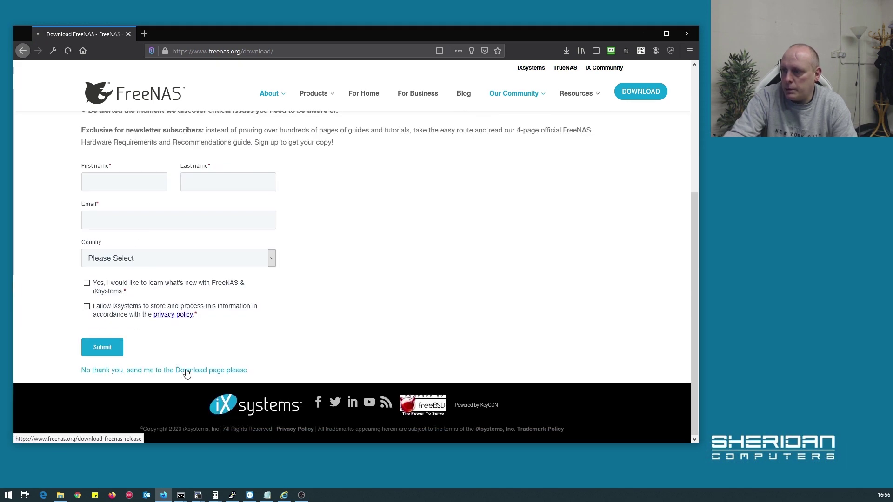
click(187, 371)
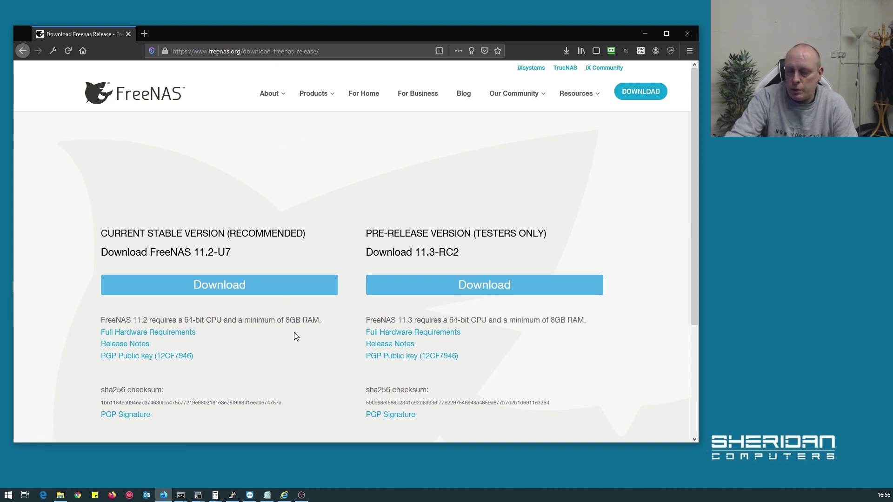
click(283, 495)
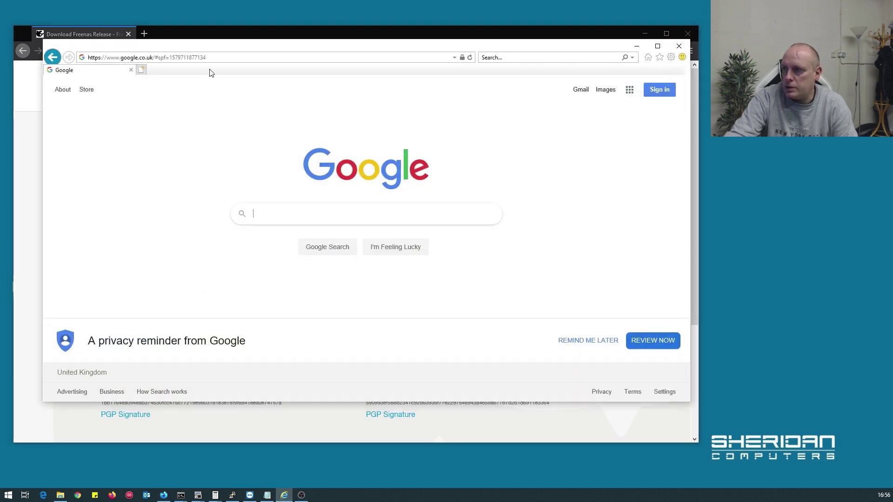
click(210, 59)
text(https)
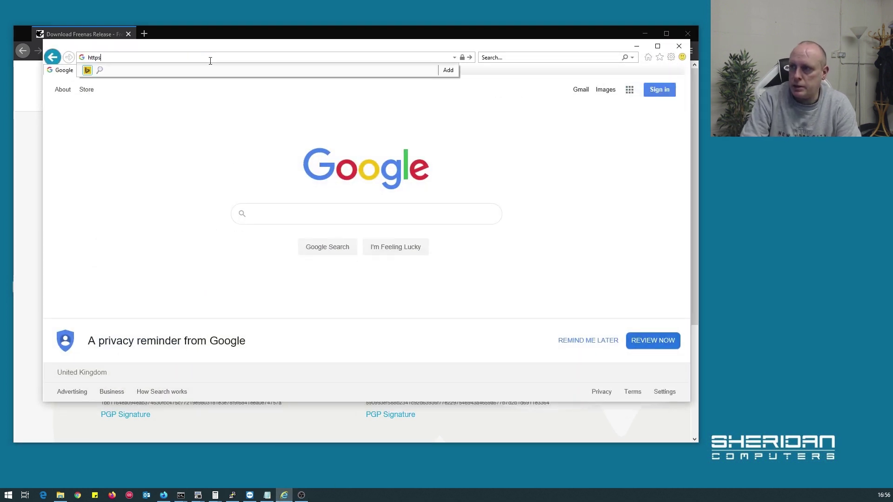
text(://10.255.255.100/)
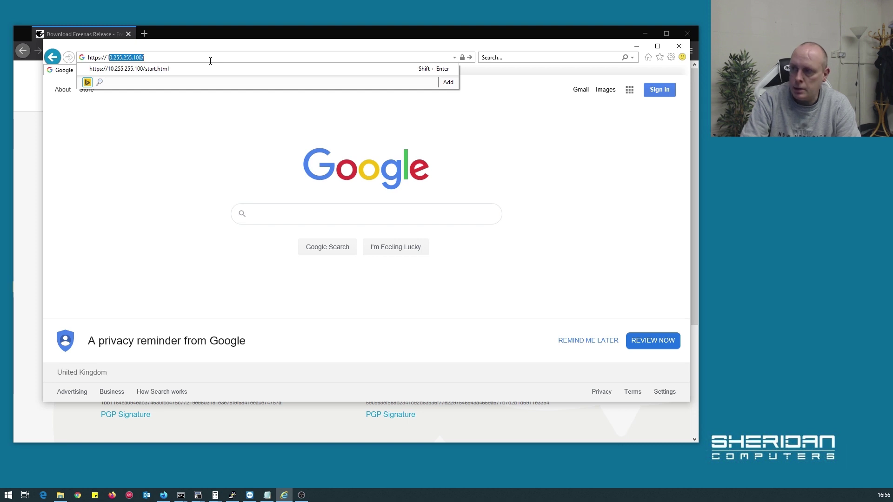
key(Return)
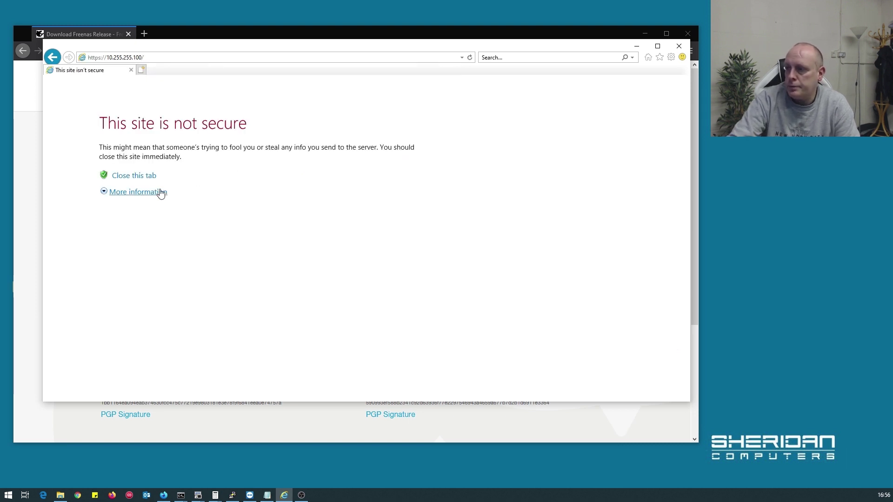
click(160, 192)
click(181, 283)
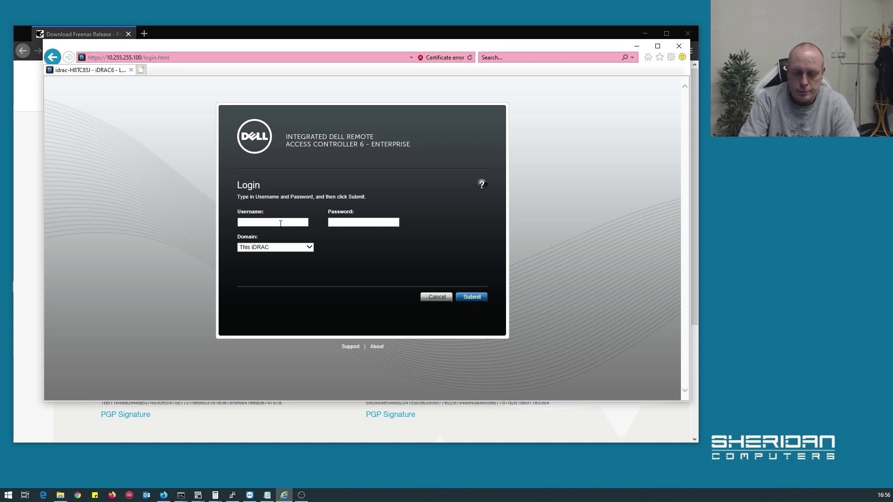
Log in to the iDRAC with the admin username and password
click(280, 223)
text(root)
key(Tab)
text(calvin)
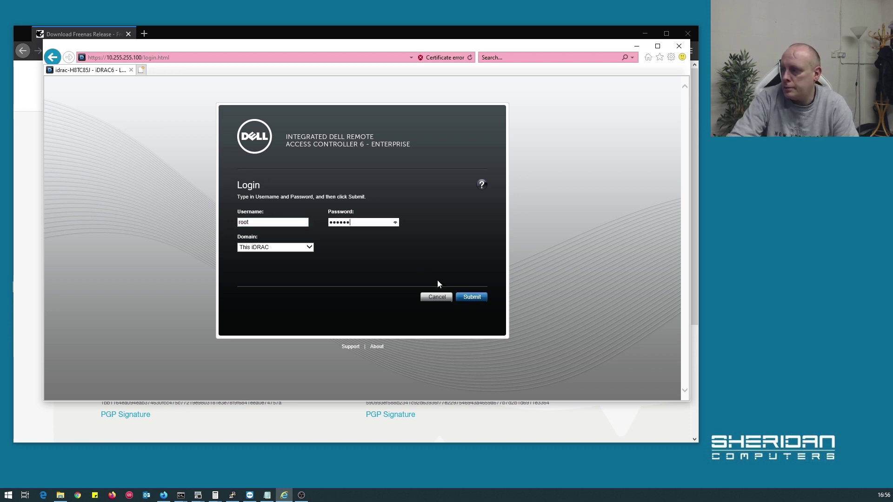
click(484, 304)
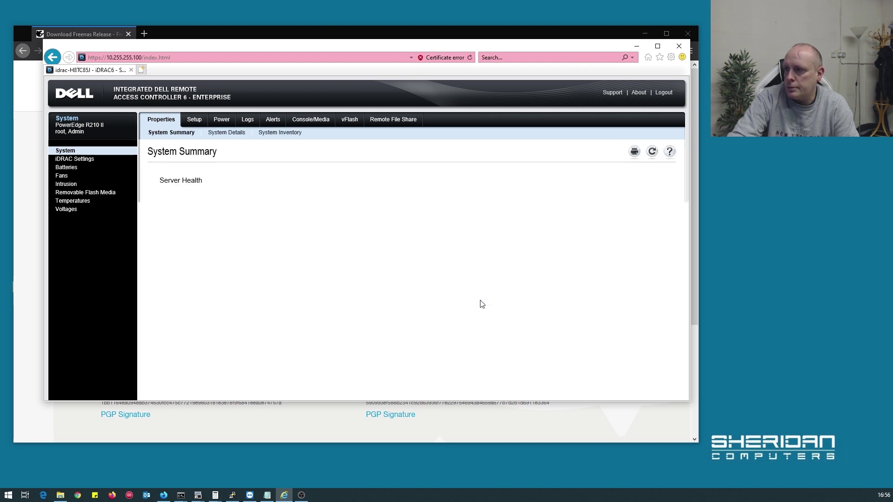
Power on the server with Power On System, then go to the Console/Media page
click(225, 122)
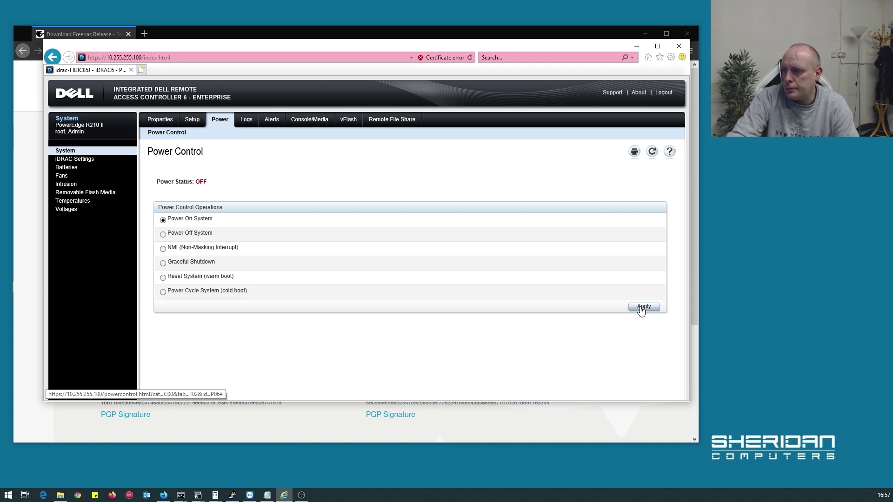
click(641, 308)
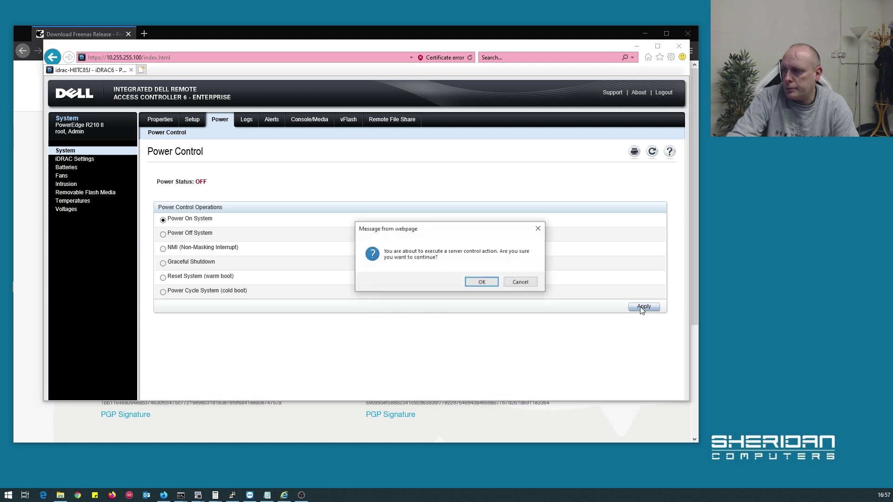
click(480, 283)
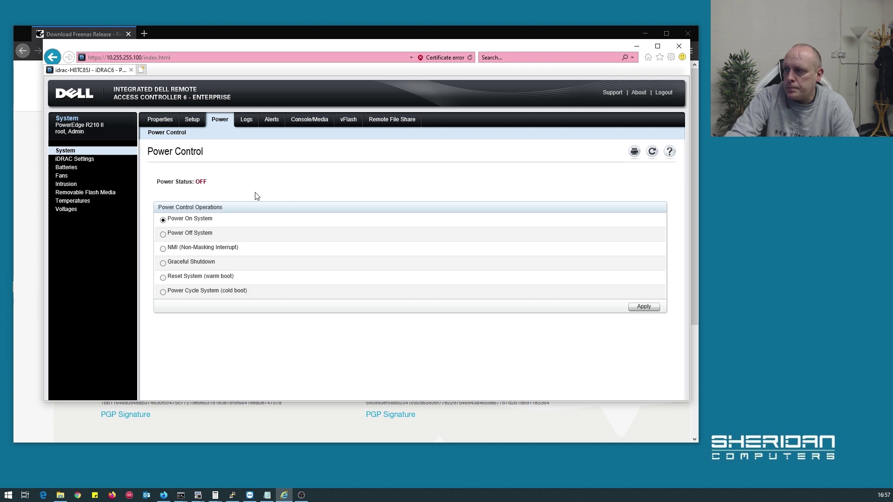
click(309, 120)
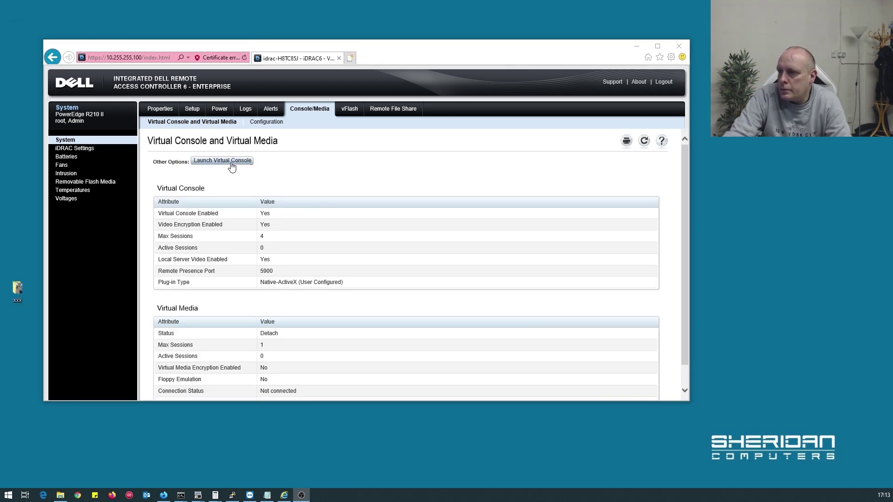
Launch the iDRAC Virtual Console showing the server's Dell Boot Manager
click(222, 160)
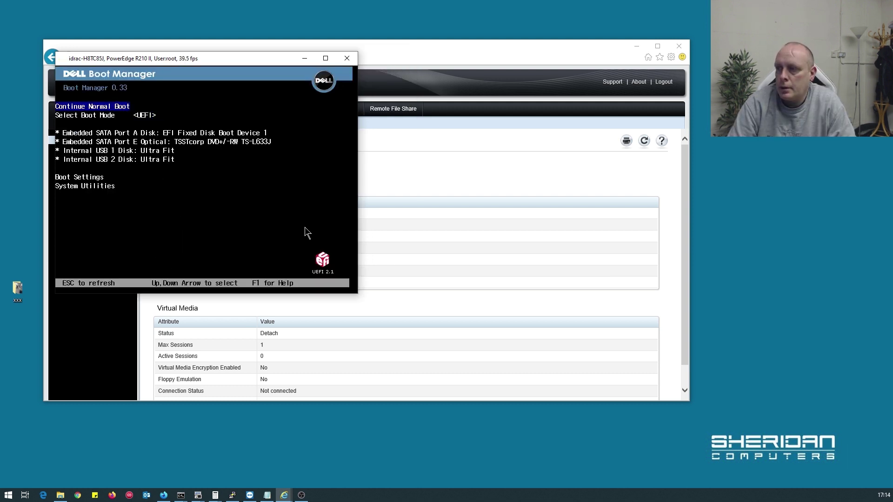
Set Boot Manager's boot mode to BIOS and boot from the CDROM drive
key(Down)
key(Return)
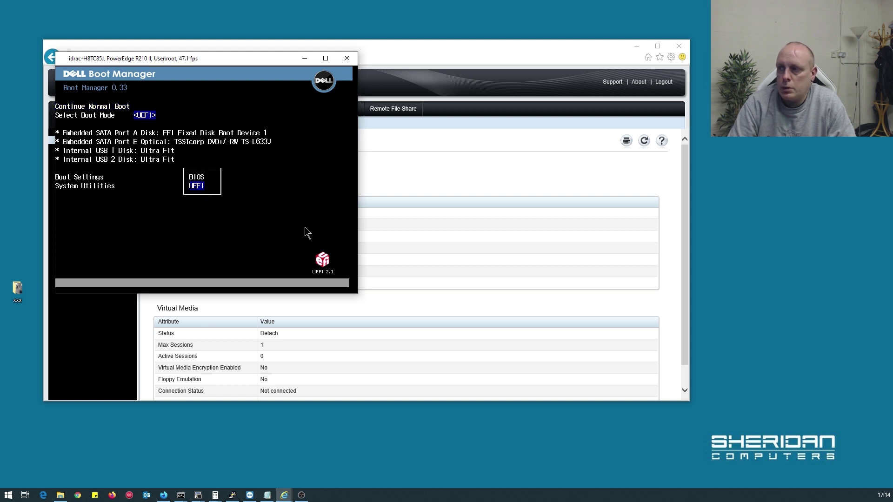
key(Return)
key(Down)
key(Down)
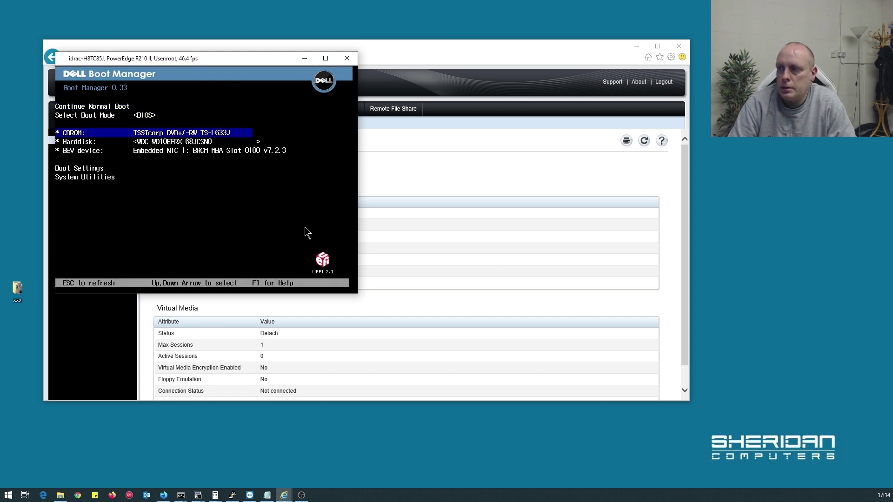
key(Return)
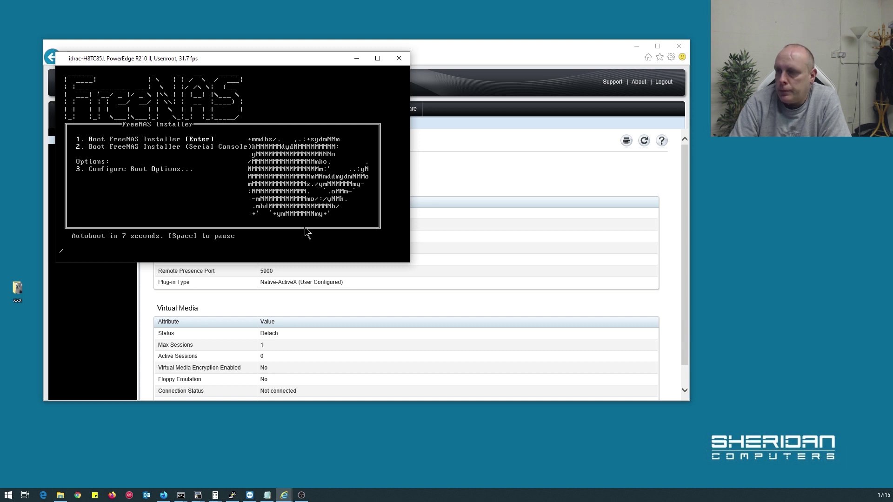
Boot the FreeNAS installer from its boot menu to reach Console Setup
key(Return)
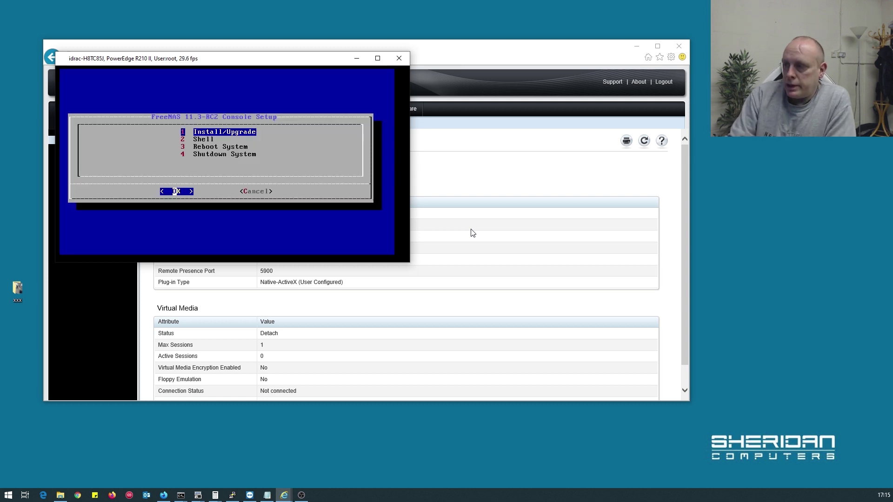
Start Install/Upgrade and select SanDisk drives da0 and da1 as installation targets
key(Return)
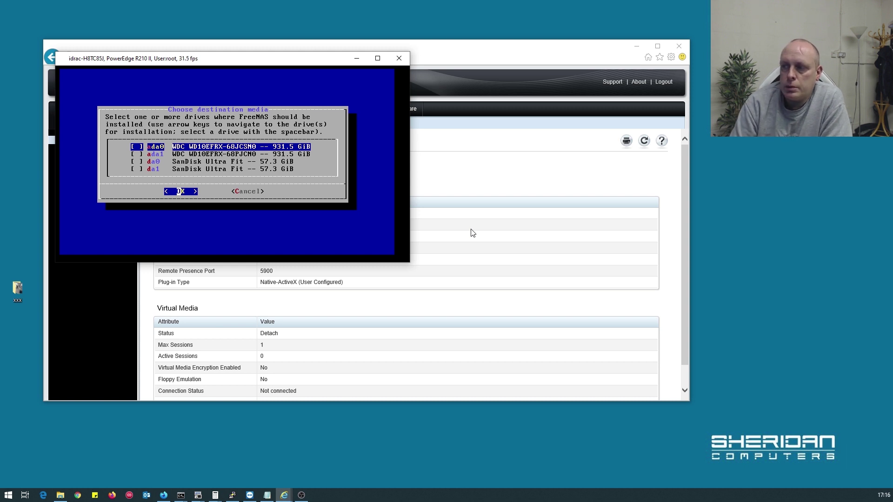
key(Down)
key(Up)
key(Down)
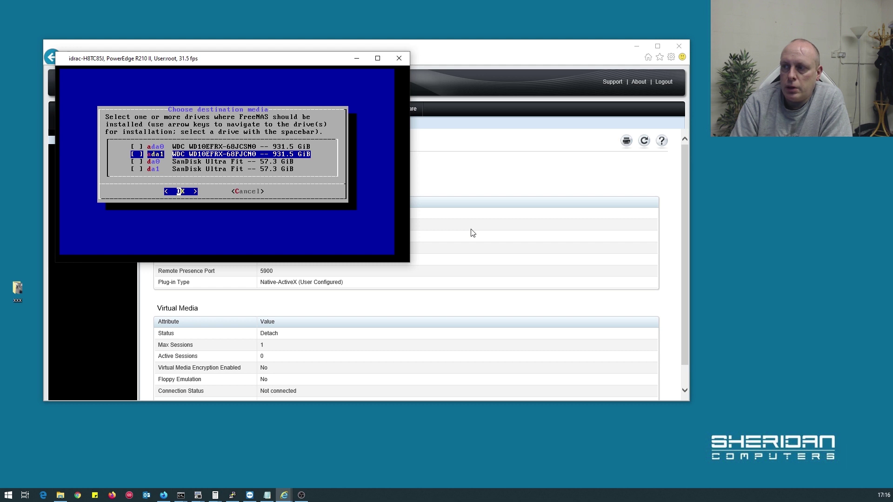
key(Up)
key(Down)
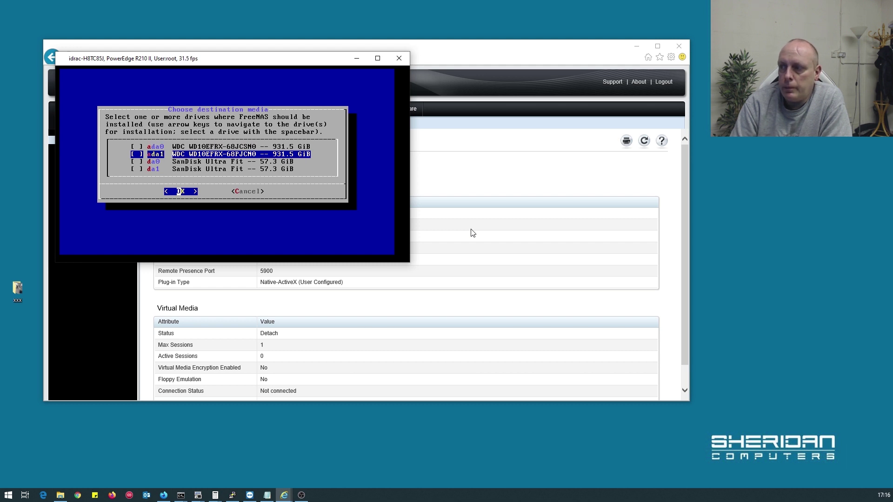
key(Down)
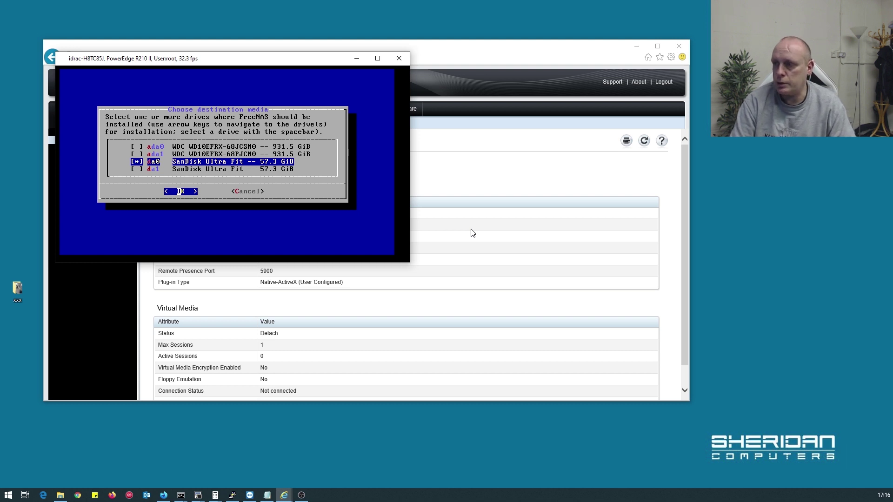
key(space)
key(Down)
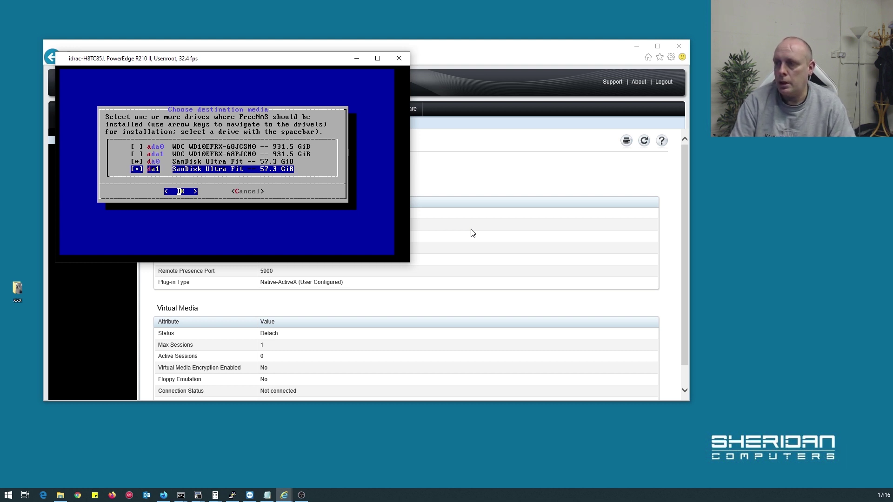
key(Up)
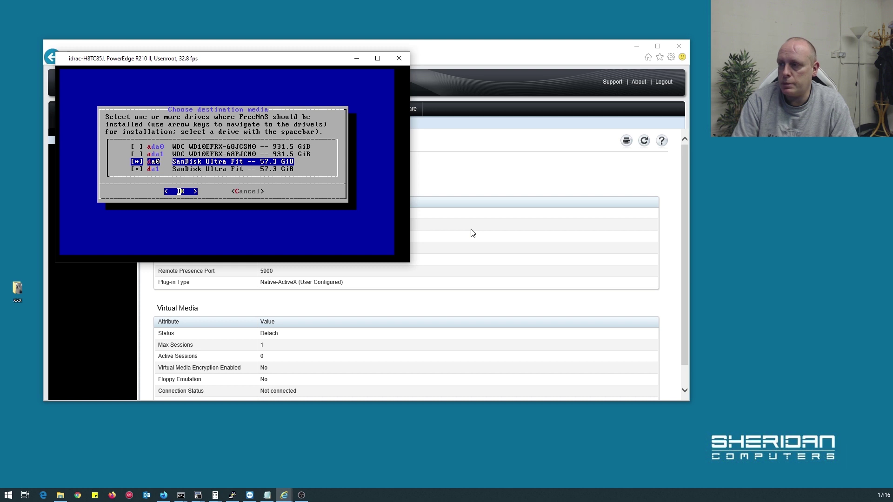
key(Return)
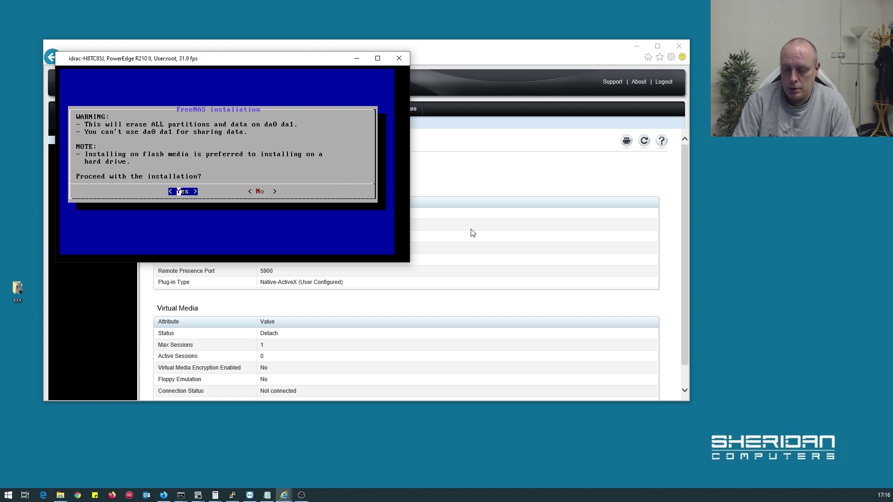
Confirm erasing da0 and da1, then set and confirm the root password
key(Return)
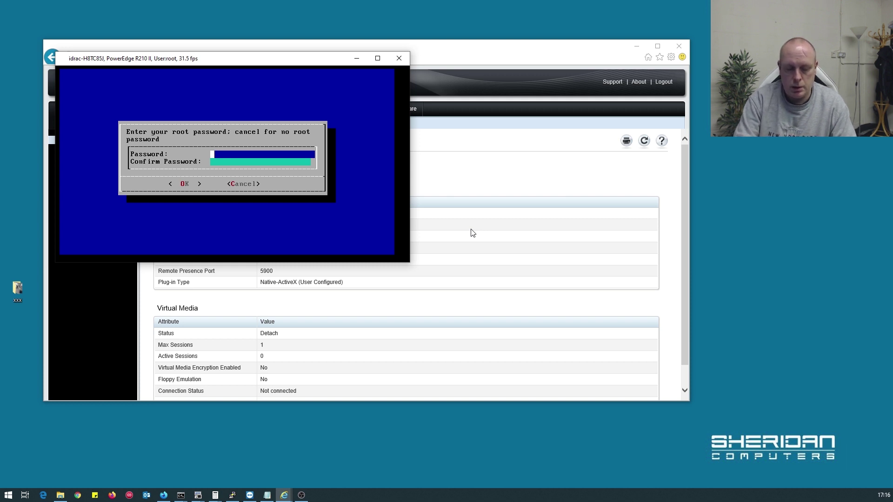
text(********)
key(Tab)
text(********)
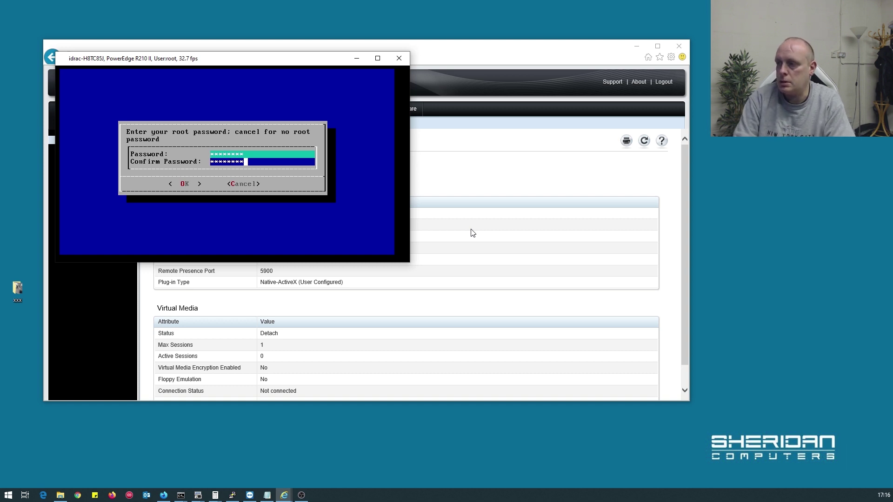
key(Tab)
key(Return)
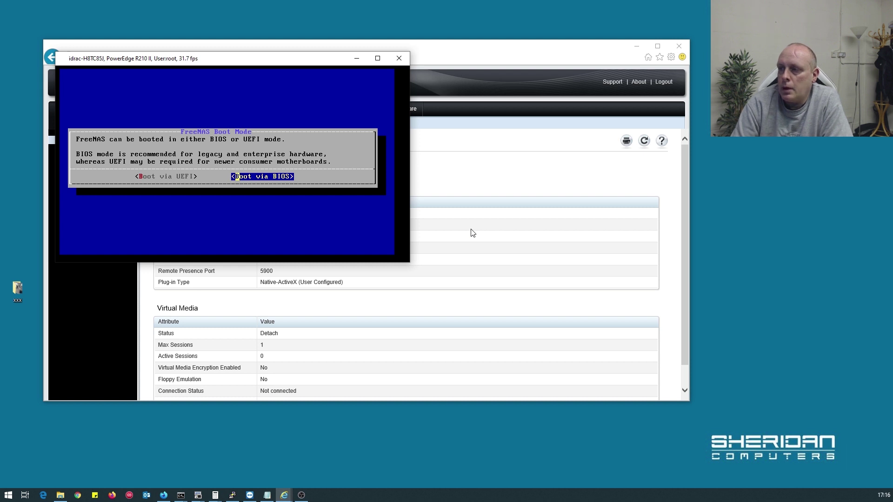
Choose BIOS boot and let FreeNAS finish installing onto da0 and da1
key(Return)
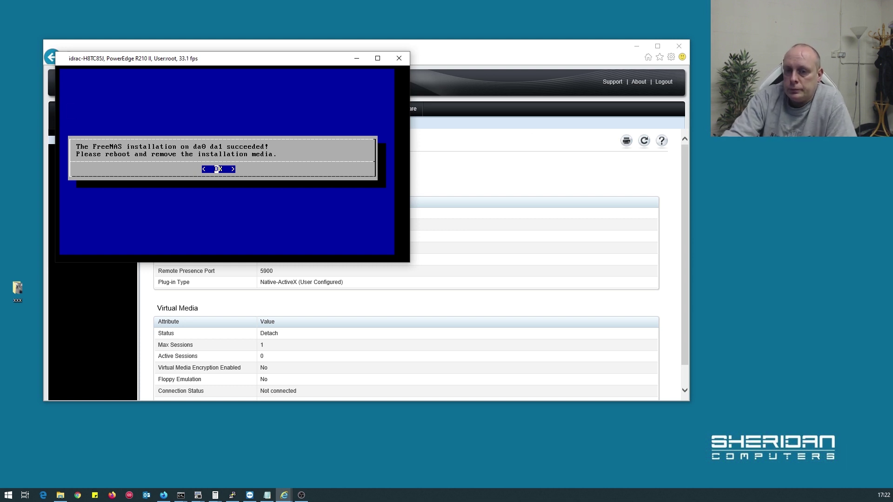
Acknowledge the successful installation and choose Reboot System
click(224, 208)
key(Return)
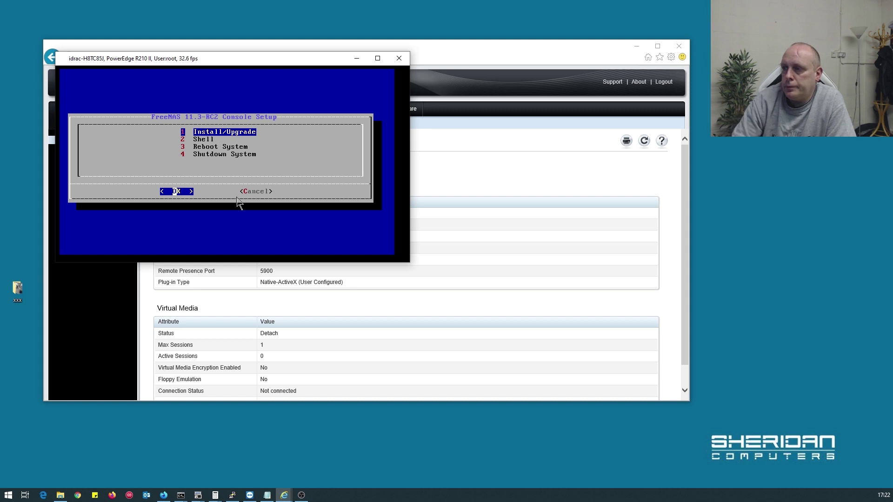
key(Down)
key(Down)
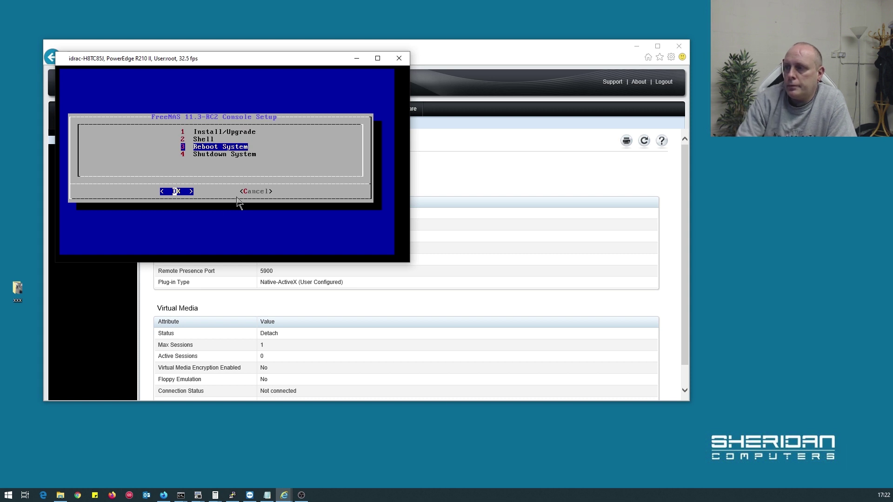
key(Return)
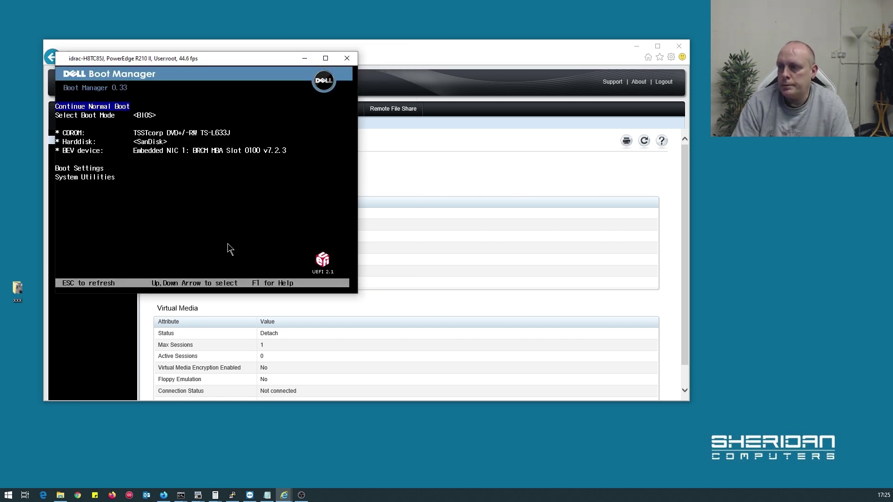
In Boot Settings, move the CDROM below the SanDisk hard disk in the boot order
key(Down)
key(Down)
key(Down)
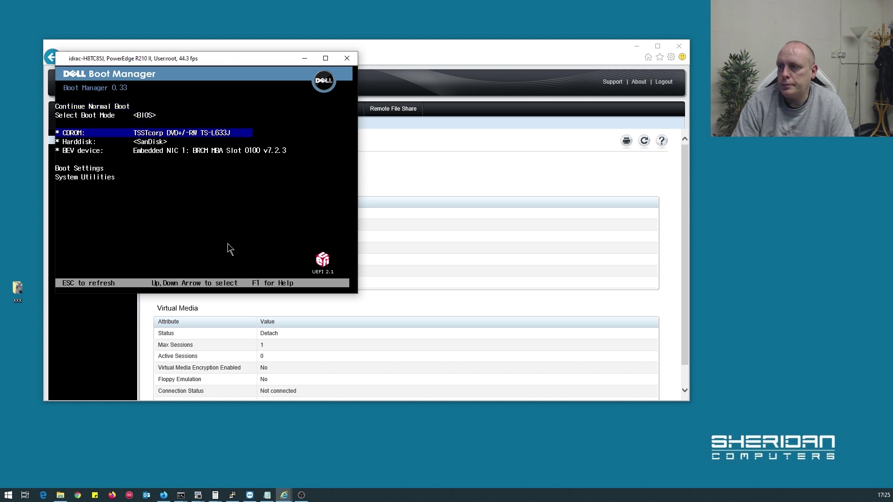
key(Down)
key(Up)
key(Up)
key(Up)
key(Down)
key(Down)
key(Down)
key(Down)
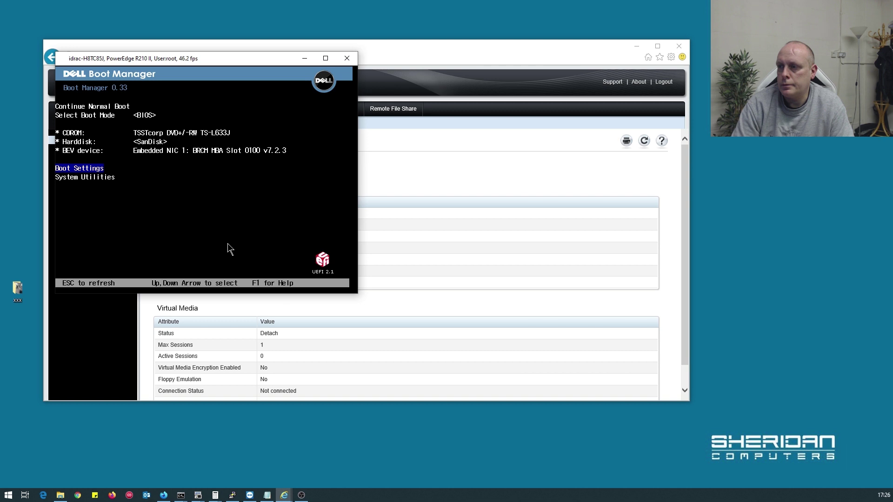
key(Return)
key(Return)
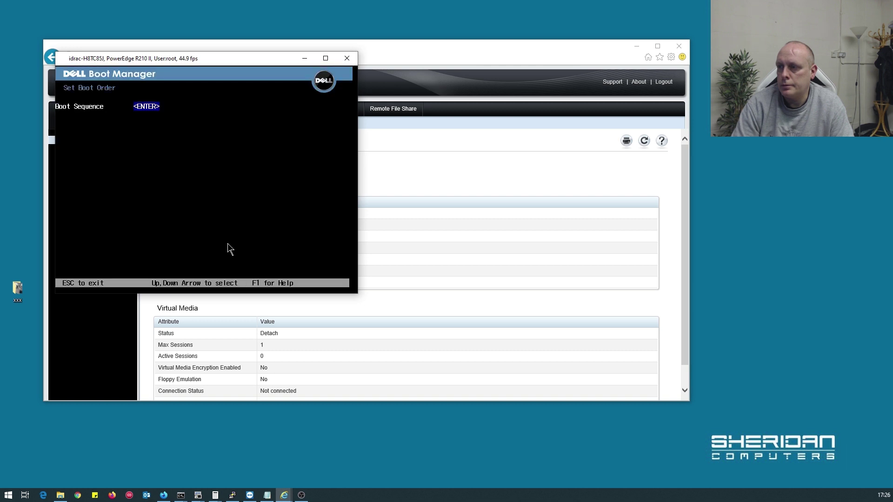
key(Return)
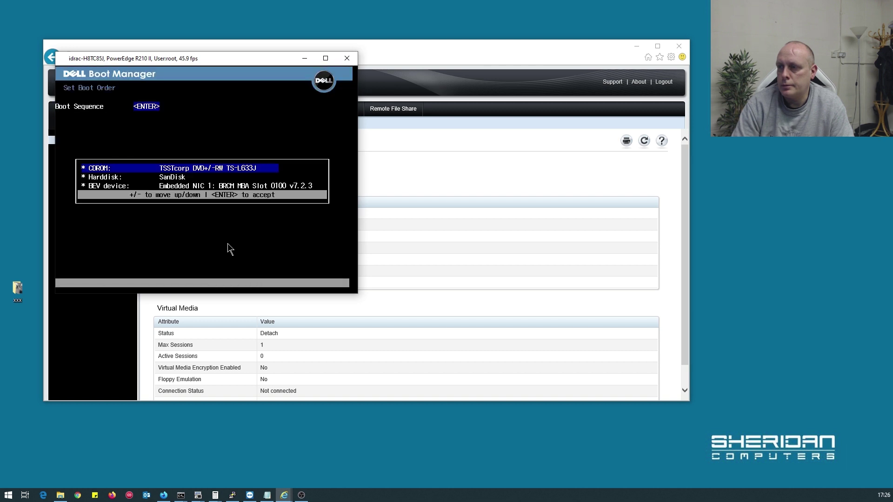
key(minus)
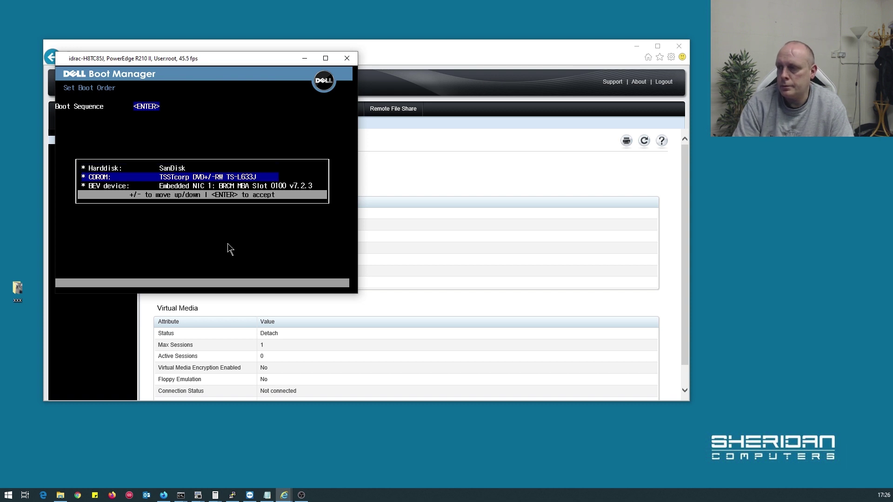
key(Return)
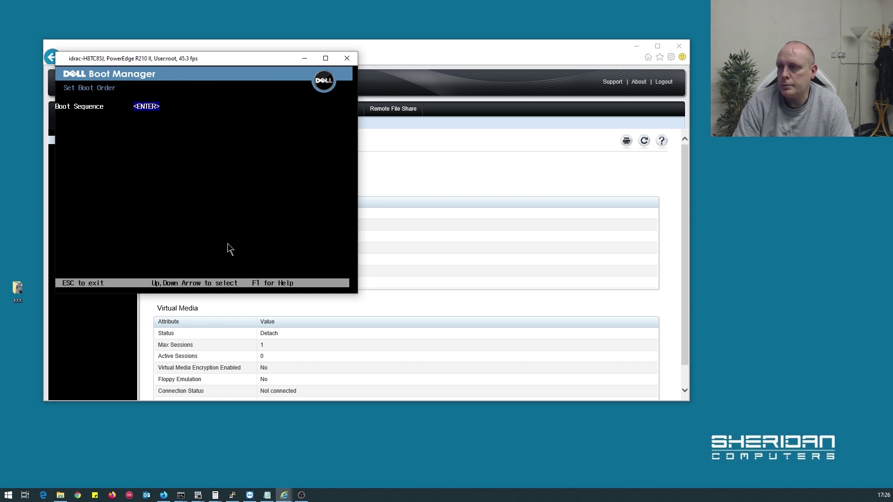
Save the boot order changes with Y and return to the Boot Manager main screen
key(Escape)
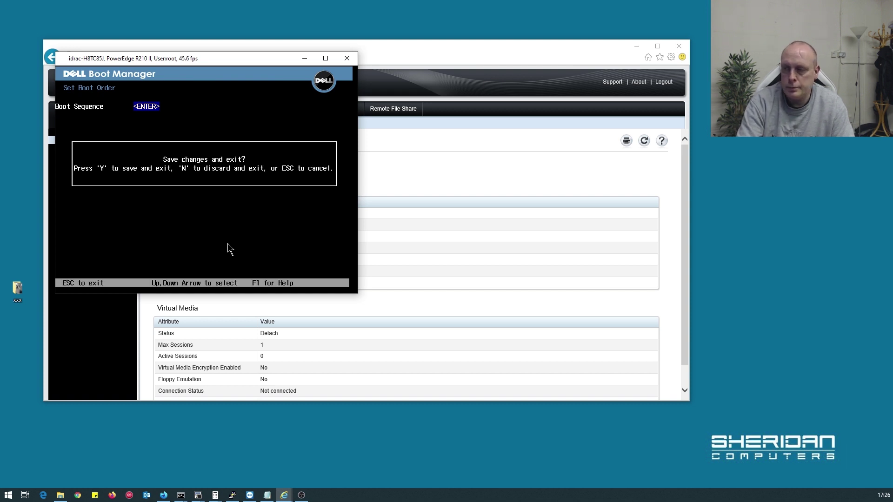
key(y)
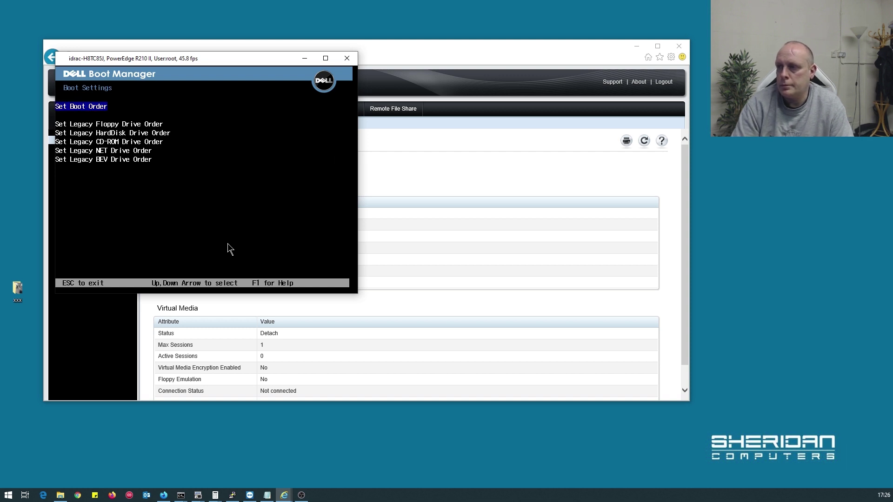
key(Escape)
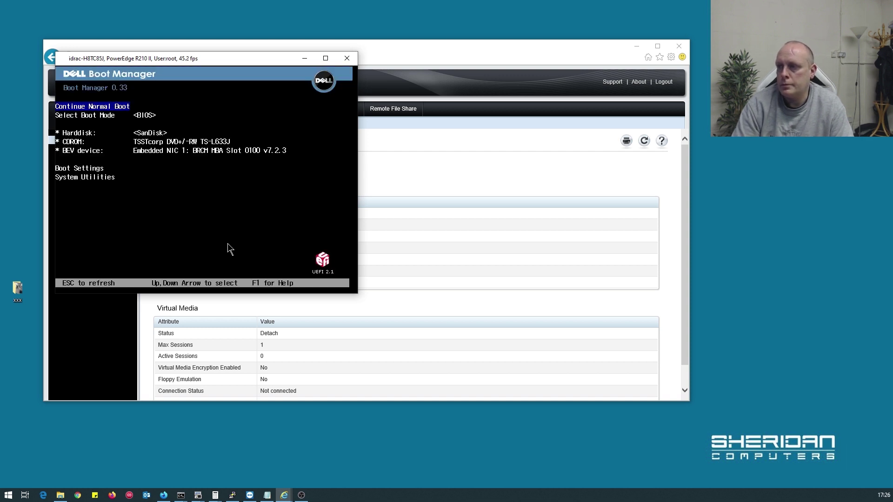
key(Down)
key(Down)
key(Up)
key(Up)
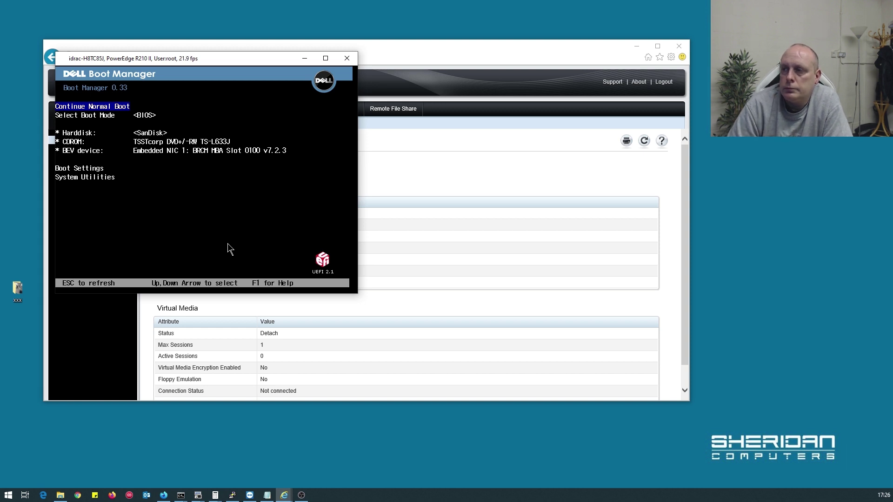
key(Return)
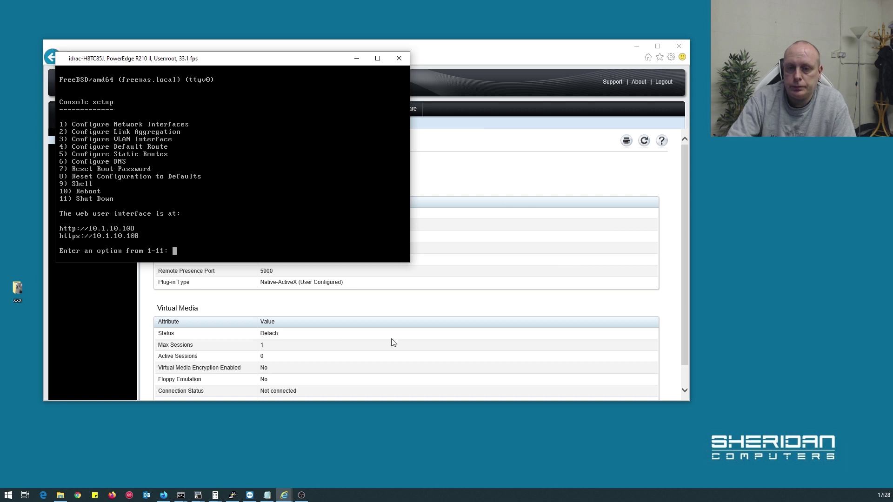
In Firefox, sign in to the FreeNAS web UI at 10.1.10.108 as root with the account password
click(167, 495)
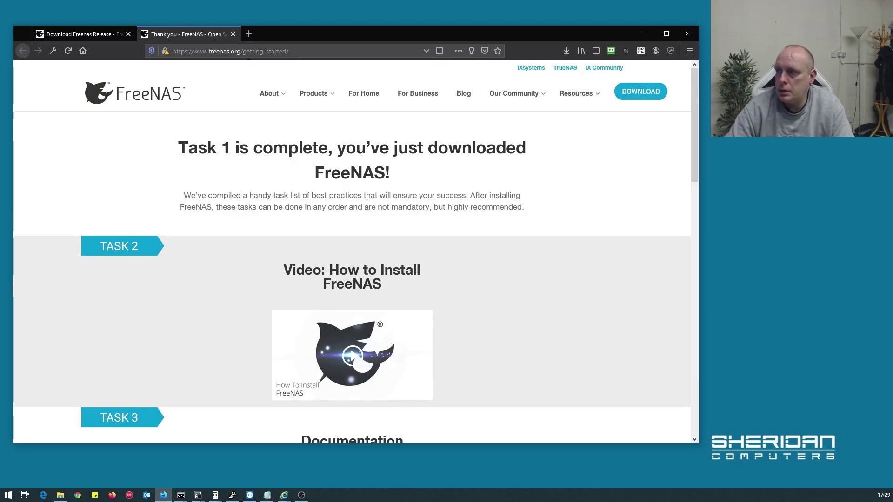
click(249, 51)
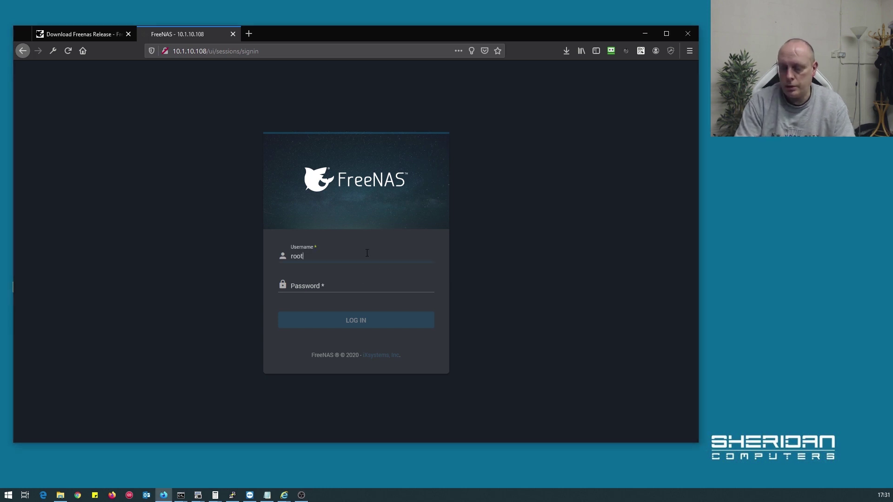
key(Tab)
text(p)
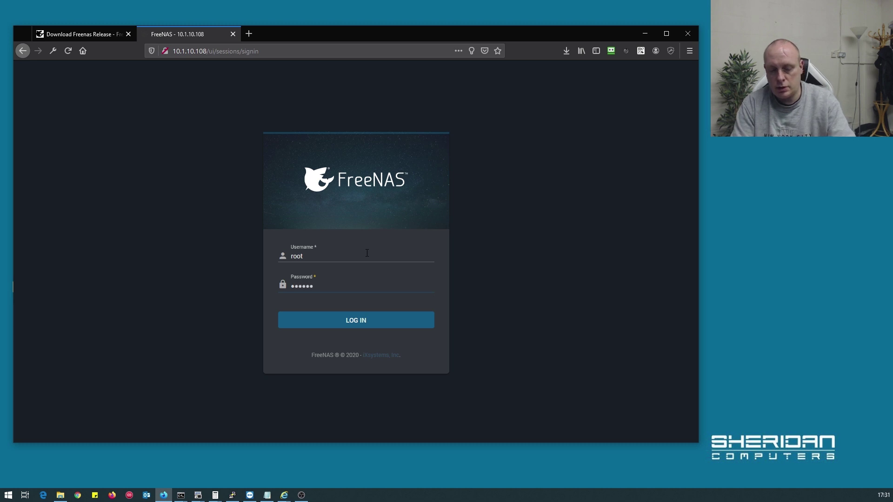
click(345, 320)
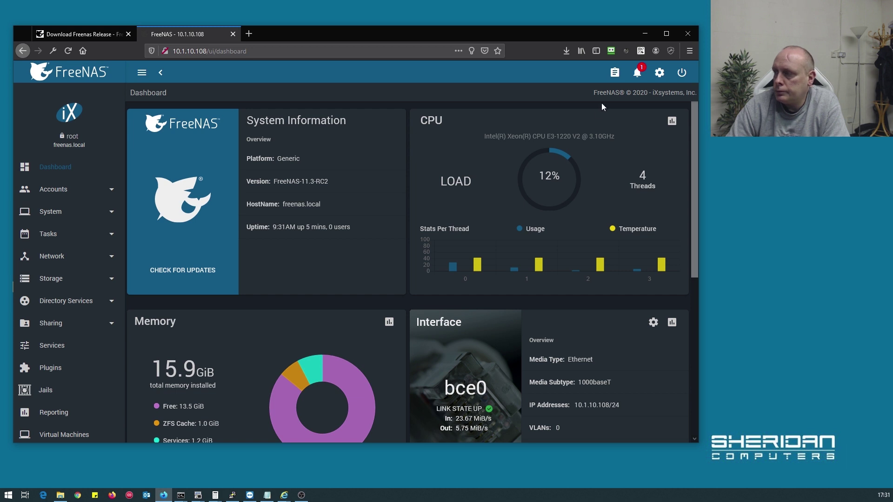
drag(589, 38, 591, 17)
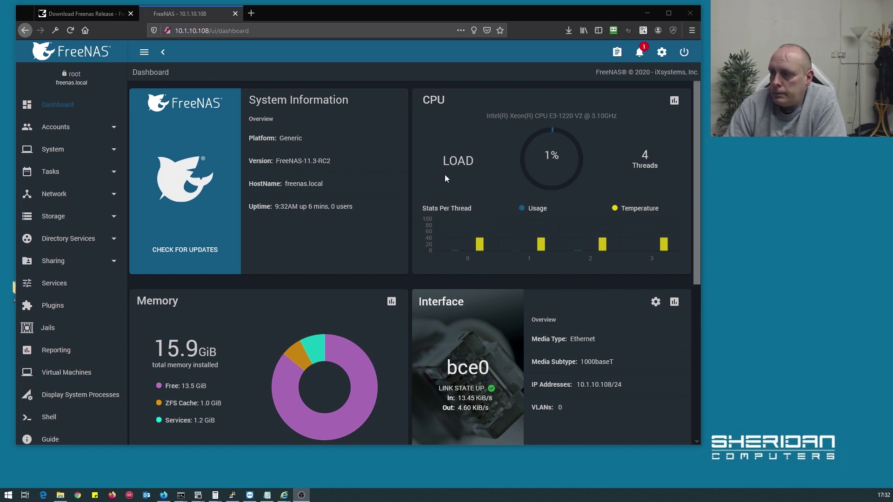
Create pool 'tank' as a mirror data vdev of ada0 and ada1, confirming the disks' erasure
click(74, 217)
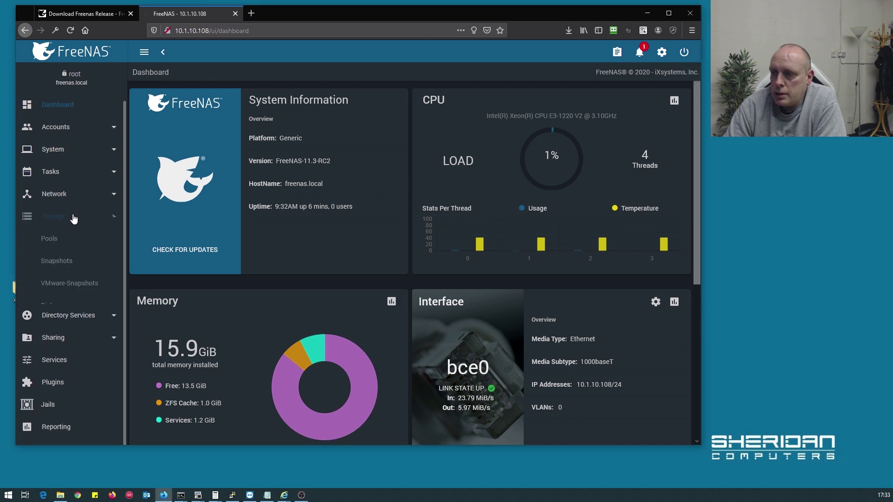
click(55, 242)
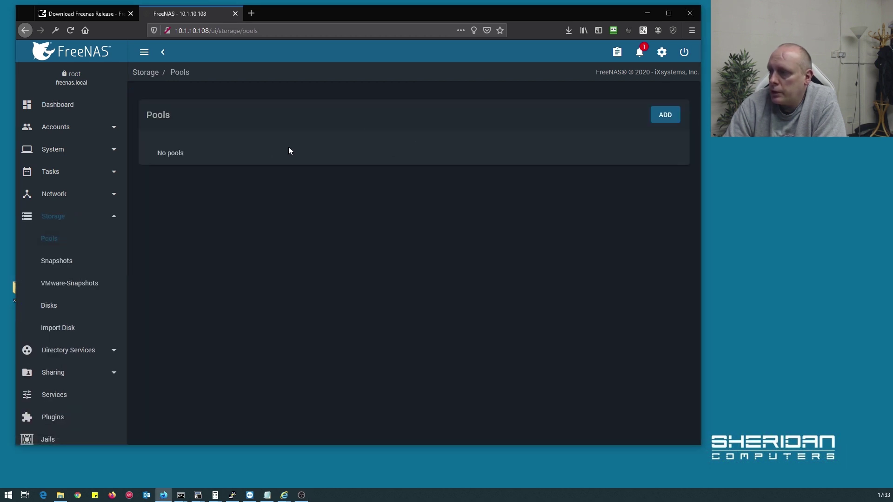
click(664, 115)
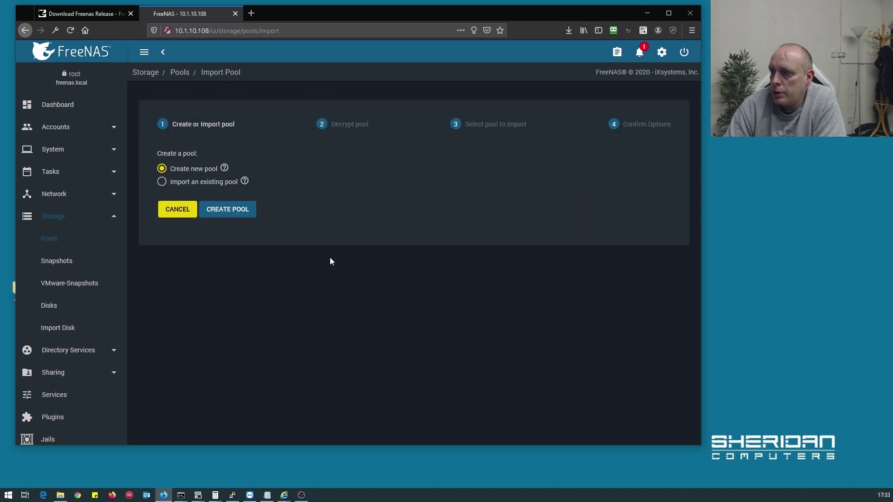
click(227, 210)
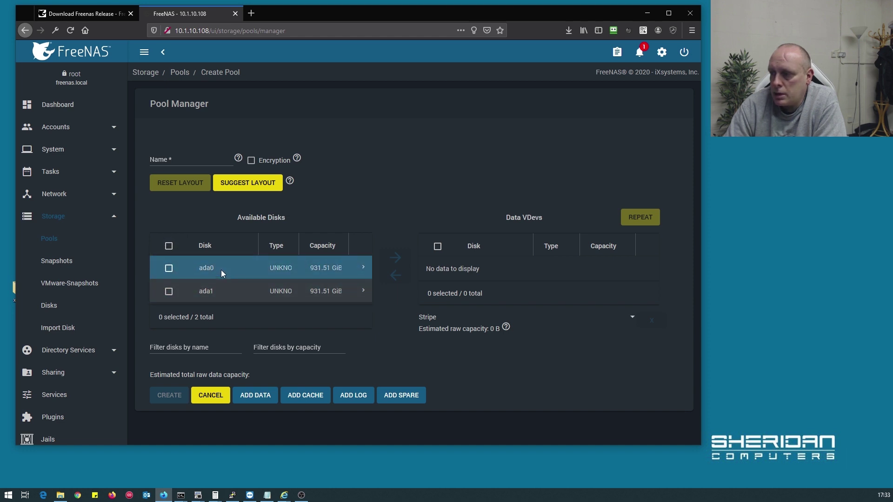
click(169, 246)
click(395, 258)
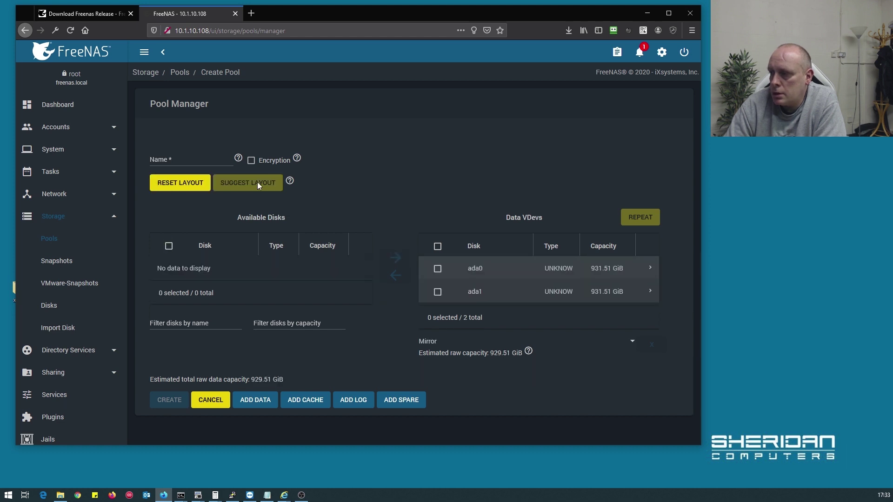
click(187, 157)
text(tank)
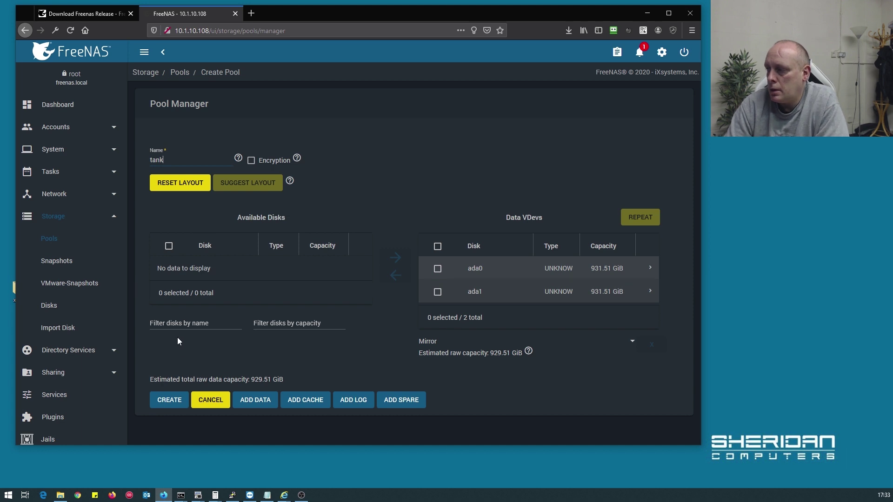
click(168, 401)
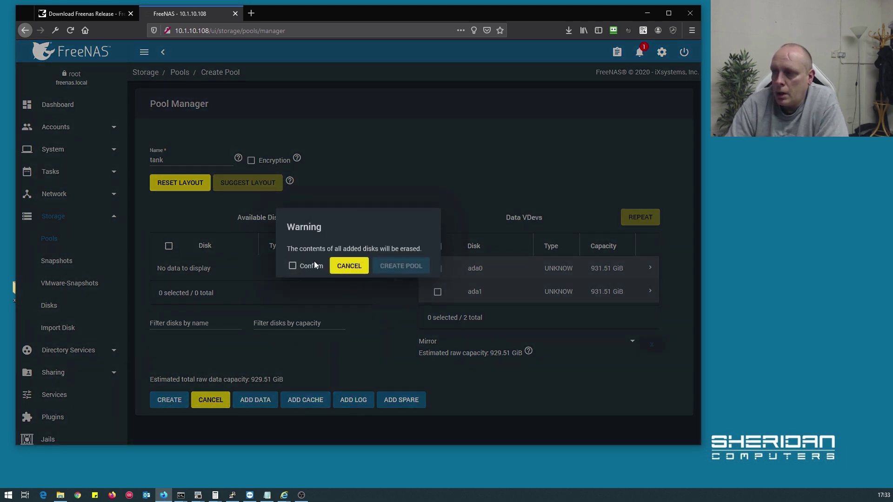
click(292, 266)
click(407, 265)
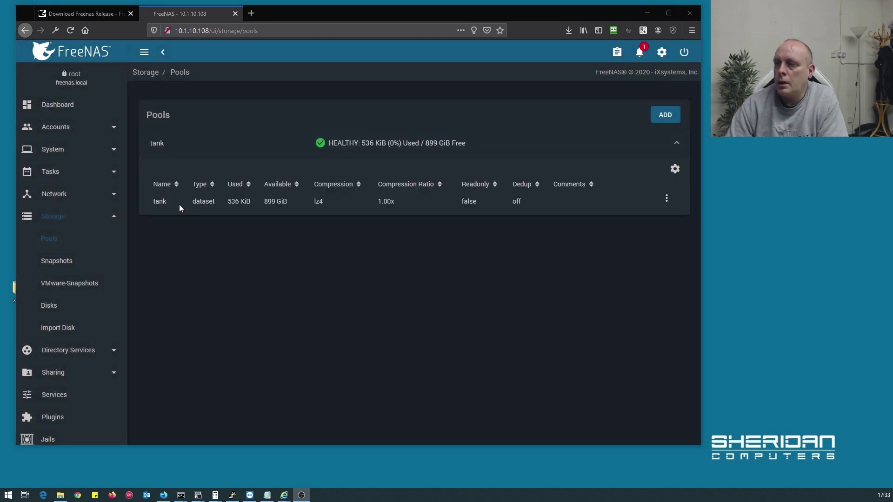
Return to the Dashboard and check the Pool panel lists tank ONLINE with 898.99 GiB available
click(81, 109)
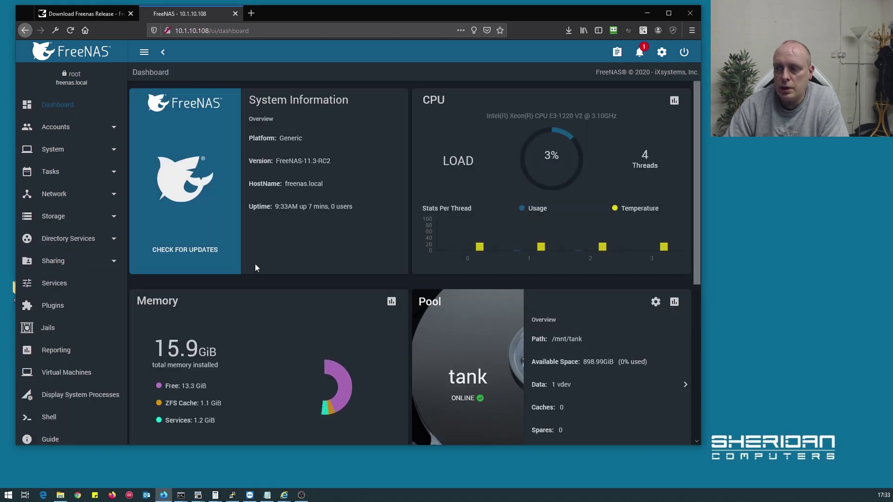
scroll(275, 252, down, 3)
scroll(275, 308, up, 3)
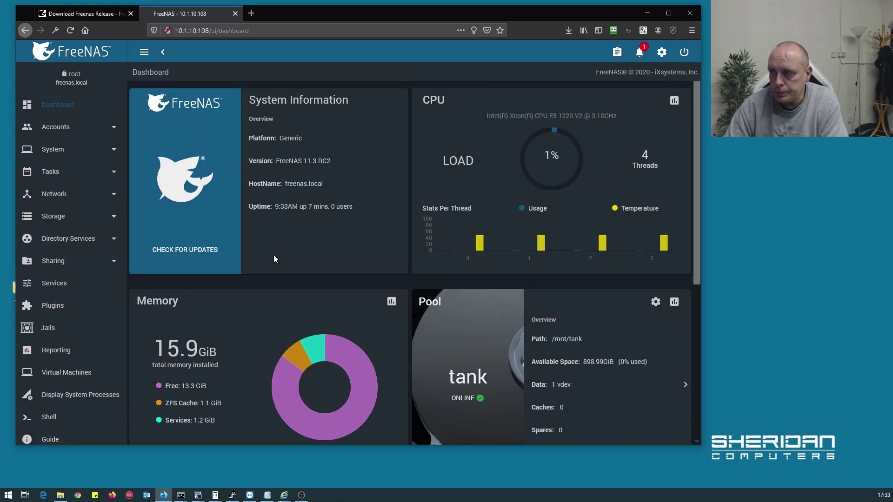